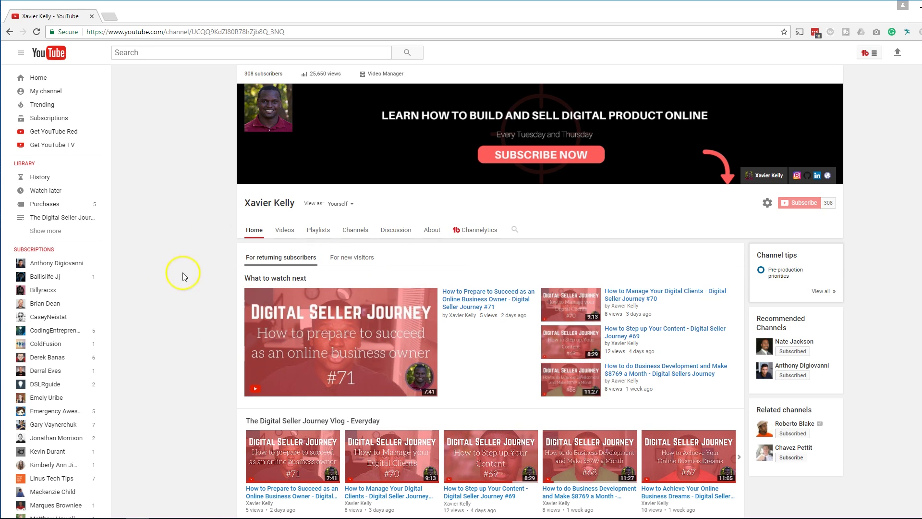
- Bring the Photoshop window with backgroundevent.jpg in front of the browser and maximize it
{"action": "mouse_move", "coordinate": [124, 515]}
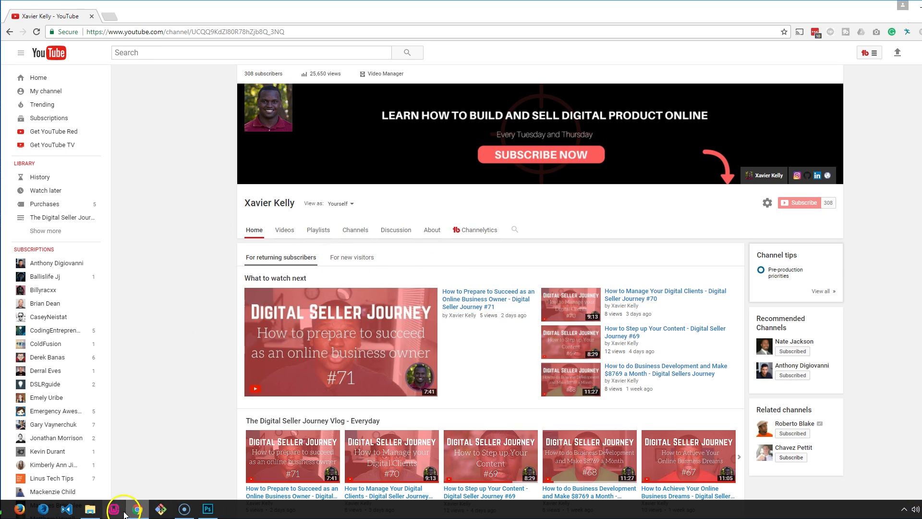
{"action": "left_click", "coordinate": [207, 510]}
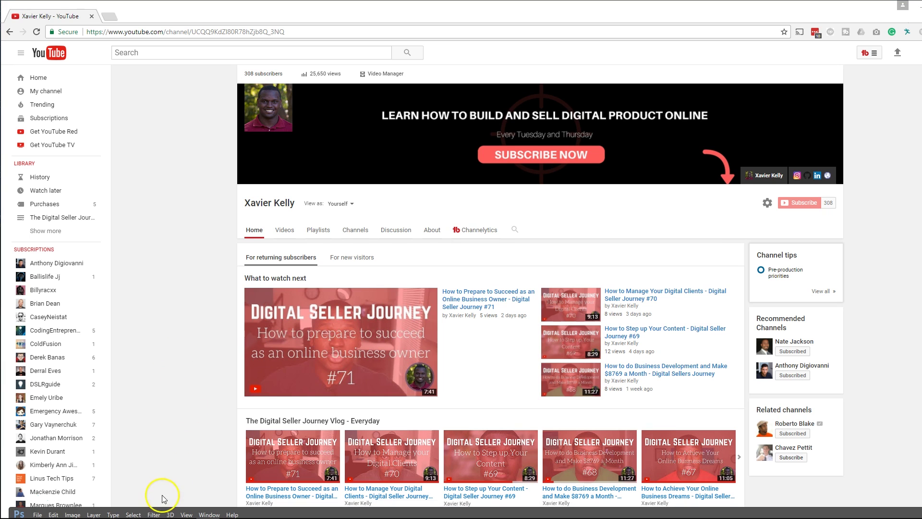
{"action": "left_click_drag", "start_coordinate": [164, 511], "coordinate": [111, 43]}
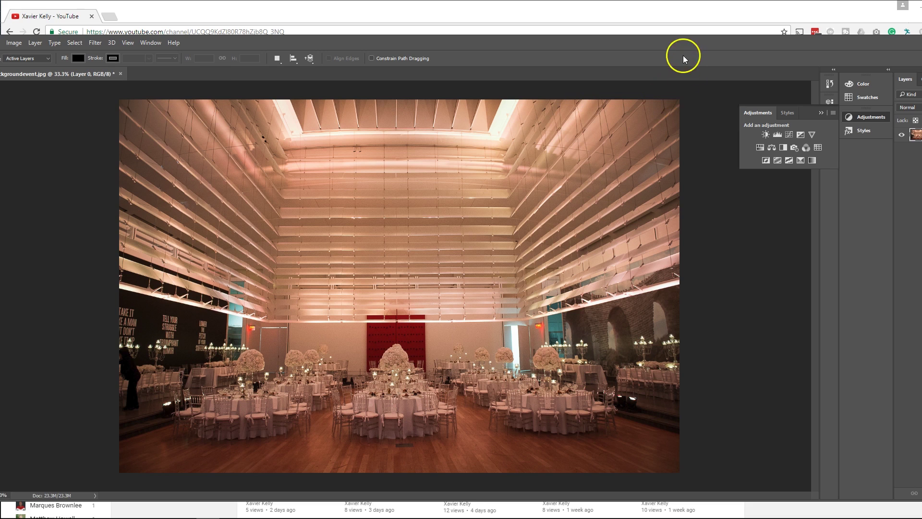
{"action": "left_click_drag", "start_coordinate": [683, 45], "coordinate": [468, 57]}
{"action": "left_click", "coordinate": [811, 55]}
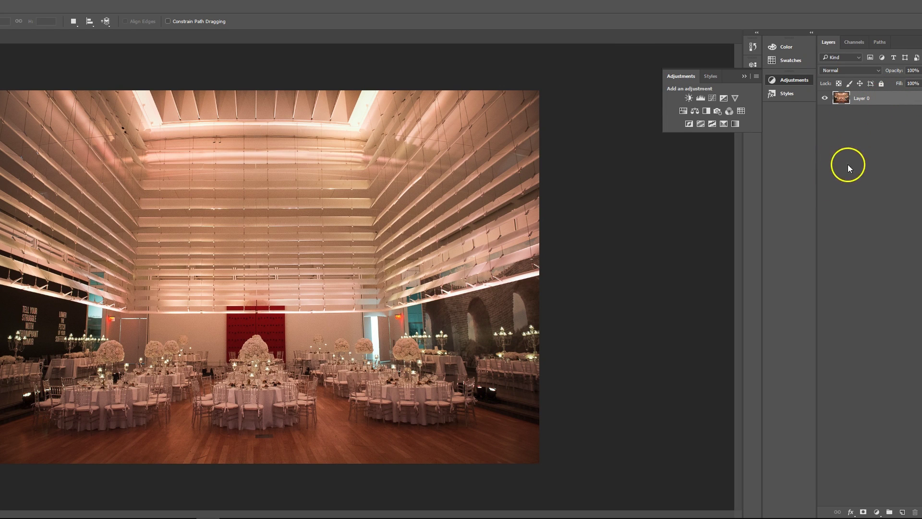
- In Layer 0's Layer Style, enable Color Overlay and paste hex 71C9F8 as its colour
{"action": "double_click", "coordinate": [896, 102]}
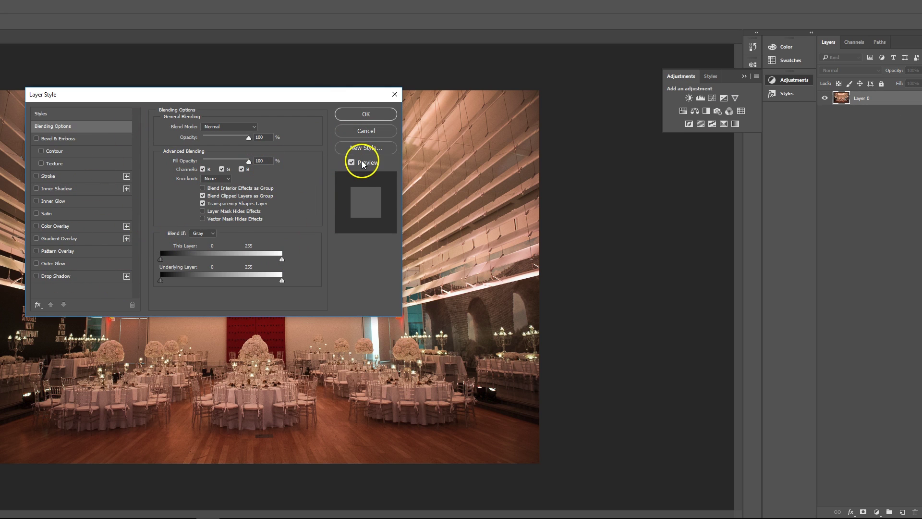
{"action": "left_click", "coordinate": [37, 225]}
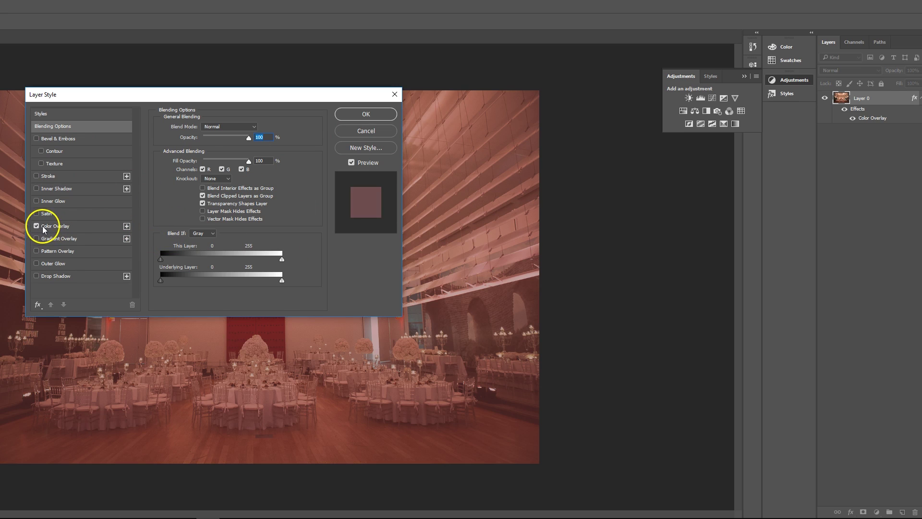
{"action": "left_click", "coordinate": [40, 226]}
{"action": "left_click", "coordinate": [259, 128]}
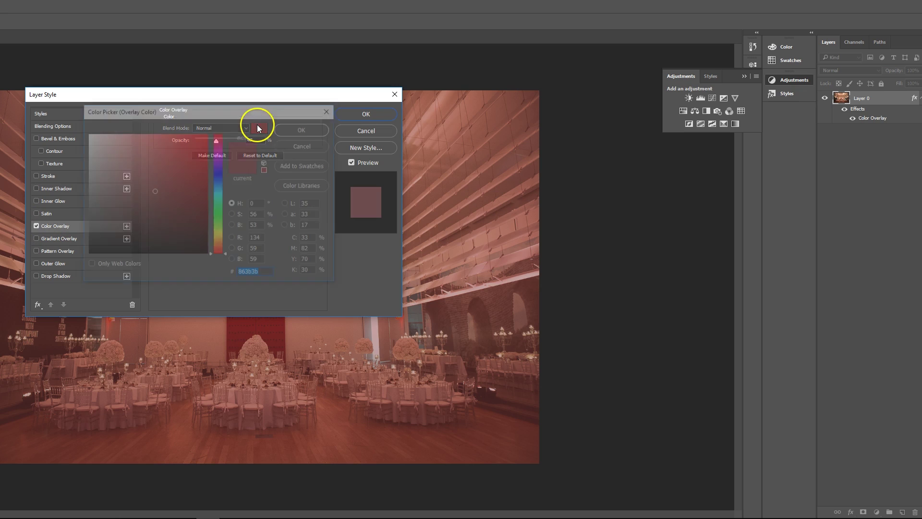
{"action": "right_click", "coordinate": [272, 273]}
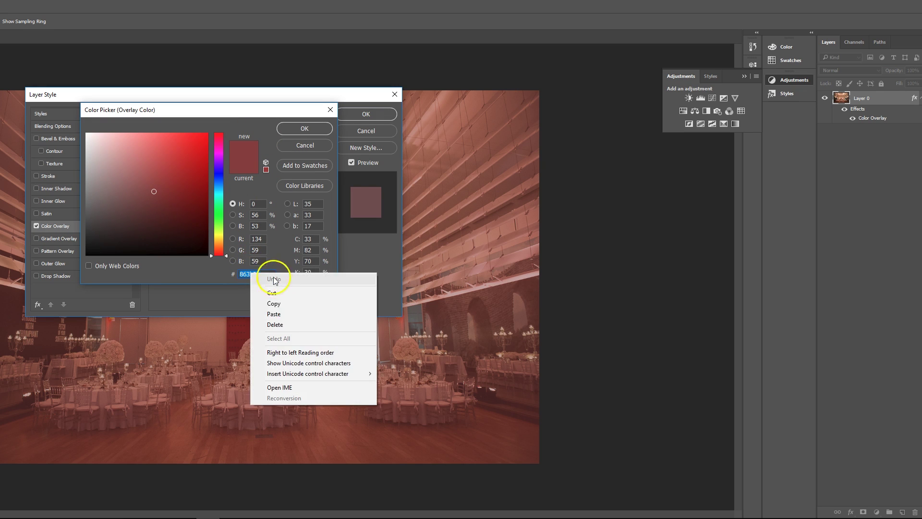
{"action": "left_click", "coordinate": [281, 311]}
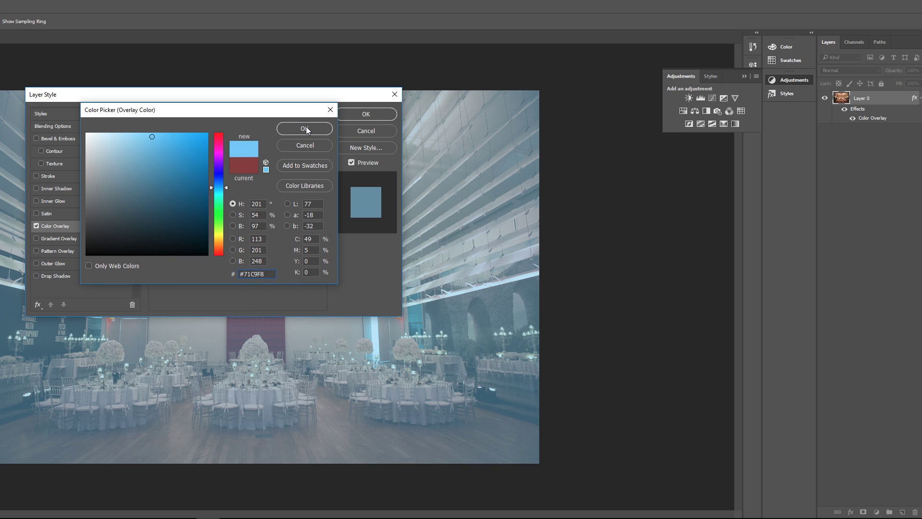
{"action": "left_click", "coordinate": [247, 273]}
- Confirm the #71C9F8 overlay colour, set the overlay opacity to 57% and apply with OK
{"action": "key", "text": "Return"}
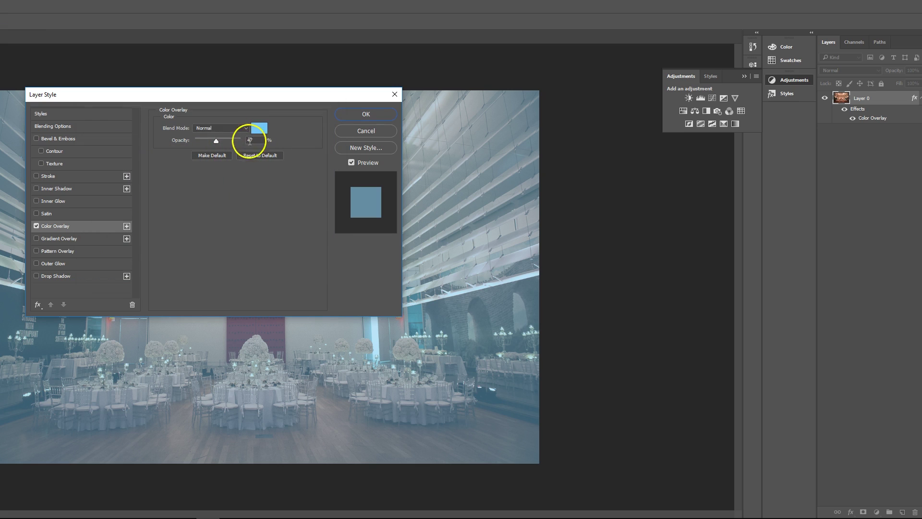
{"action": "left_click", "coordinate": [265, 131]}
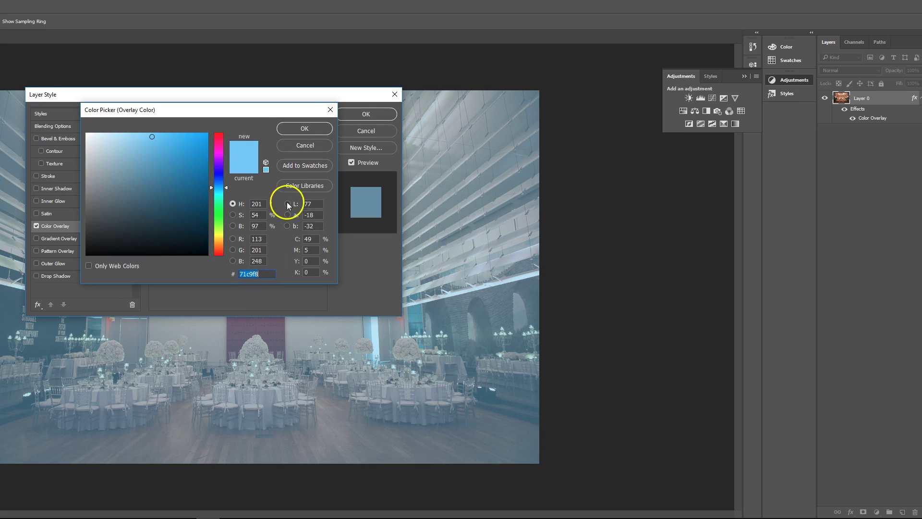
{"action": "left_click", "coordinate": [303, 126]}
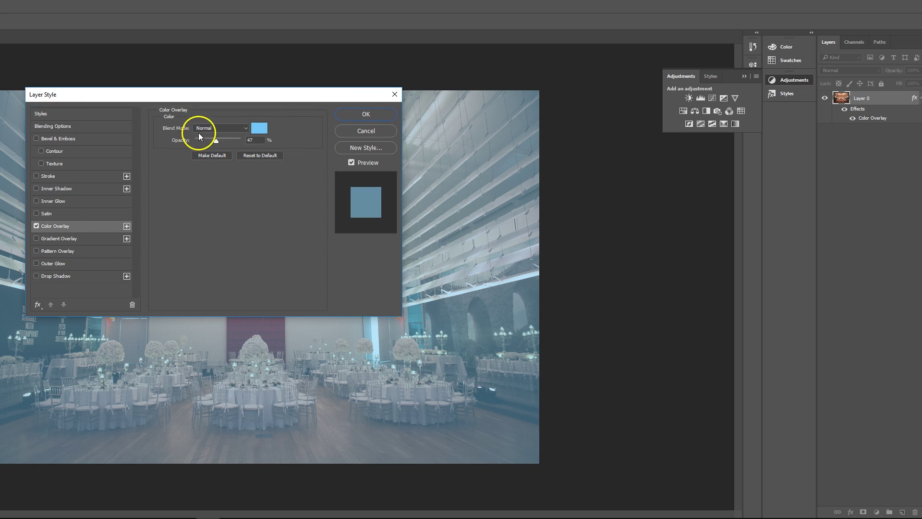
{"action": "mouse_move", "coordinate": [217, 140]}
{"action": "left_mouse_down"}
{"action": "mouse_move", "coordinate": [243, 141]}
{"action": "mouse_move", "coordinate": [201, 138]}
{"action": "mouse_move", "coordinate": [213, 139]}
{"action": "left_mouse_up"}
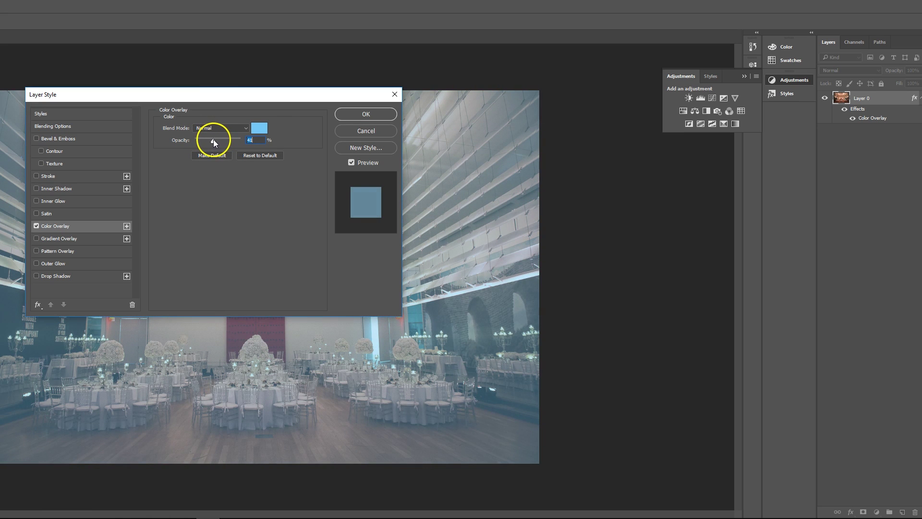
{"action": "left_click", "coordinate": [262, 139]}
{"action": "type", "text": "67"}
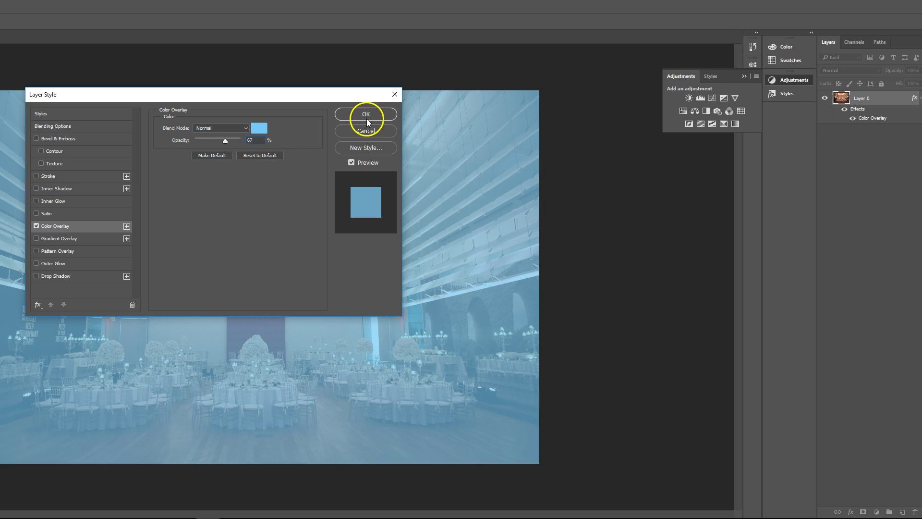
{"action": "double_click", "coordinate": [250, 141]}
{"action": "type", "text": "57"}
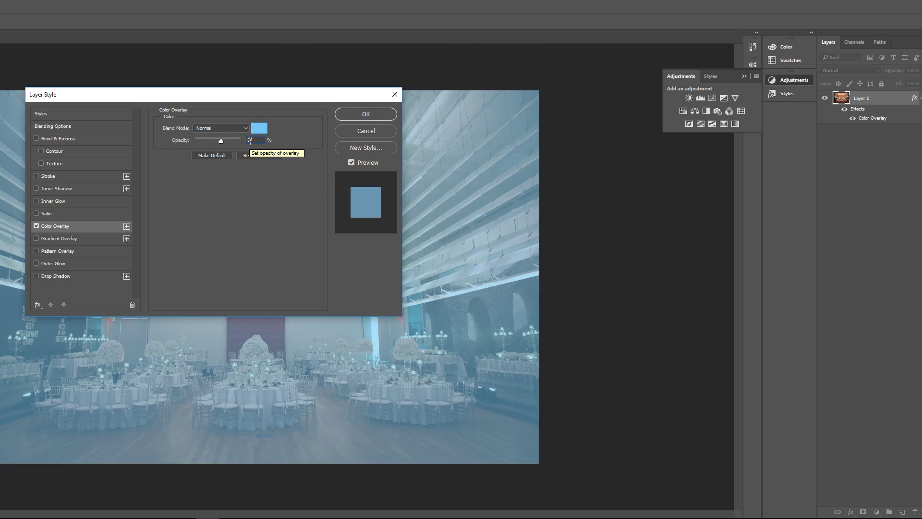
{"action": "left_click", "coordinate": [350, 111]}
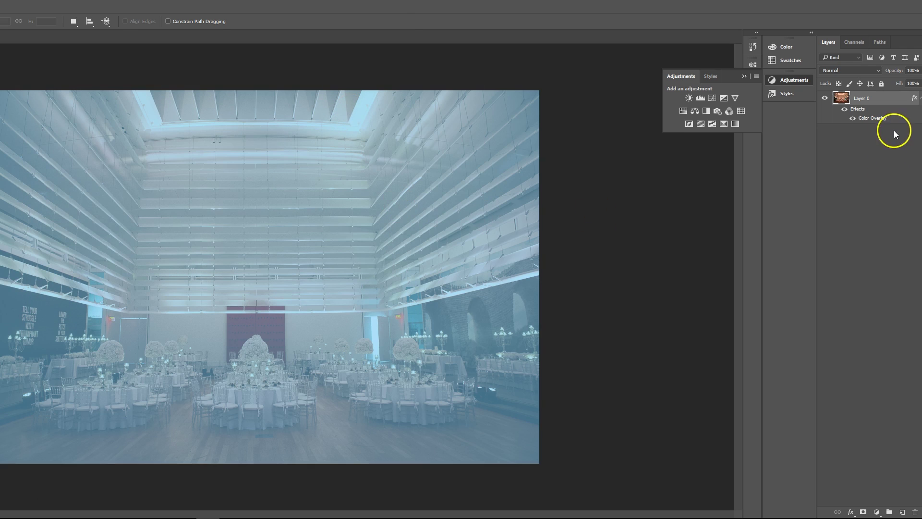
- Reopen Layer 0's Layer Style, toggle Color Overlay off to compare, then cancel the dialog
{"action": "right_click", "coordinate": [866, 112]}
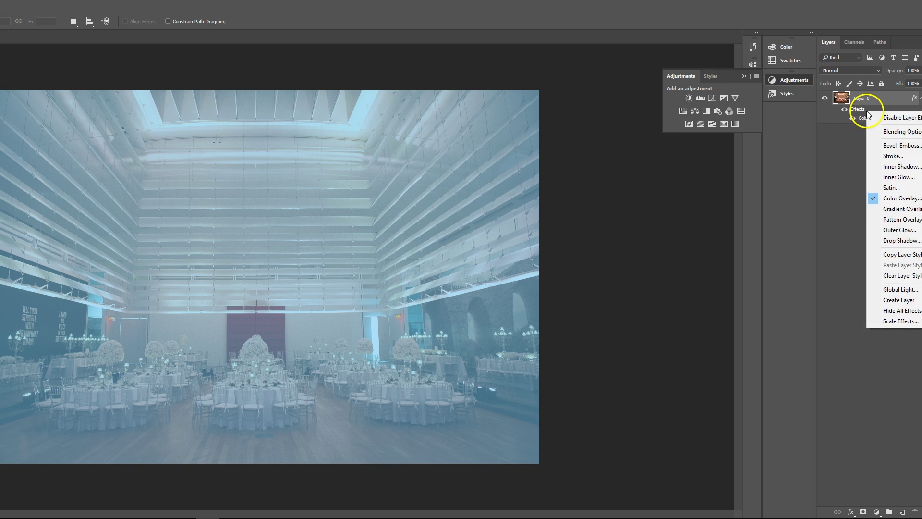
{"action": "left_click", "coordinate": [865, 111]}
{"action": "right_click", "coordinate": [877, 102]}
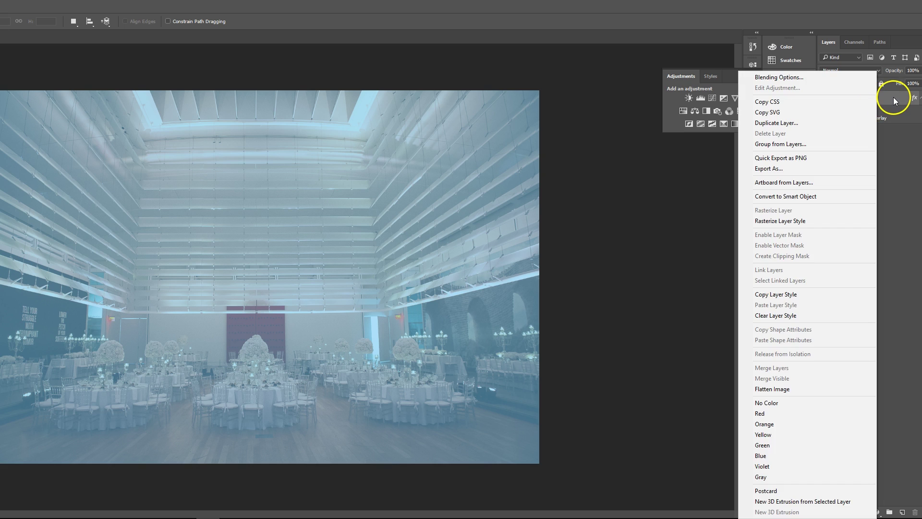
{"action": "left_click", "coordinate": [893, 98]}
{"action": "right_click", "coordinate": [894, 99]}
{"action": "left_click", "coordinate": [891, 99]}
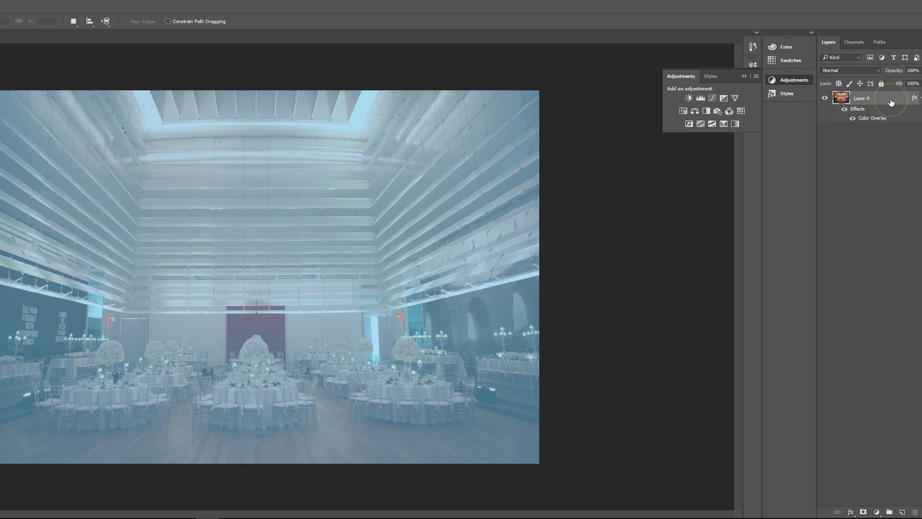
{"action": "double_click", "coordinate": [891, 100]}
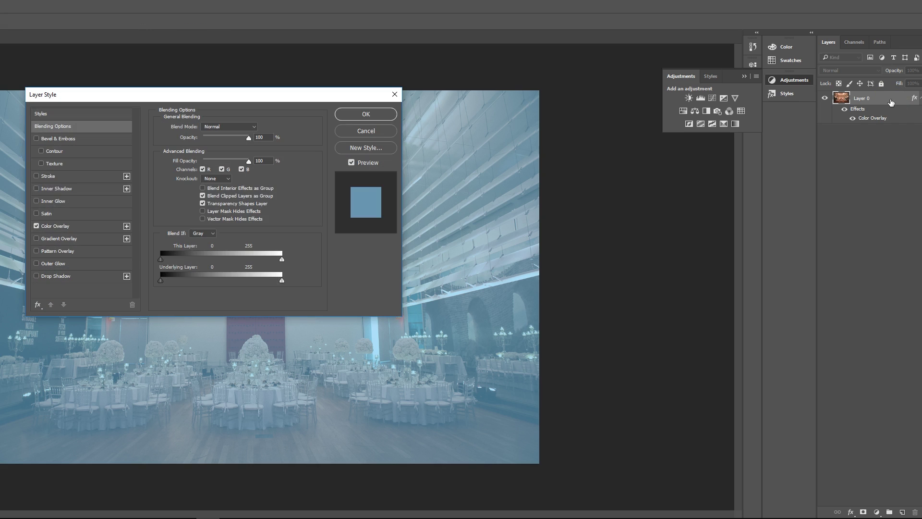
{"action": "left_click", "coordinate": [37, 226]}
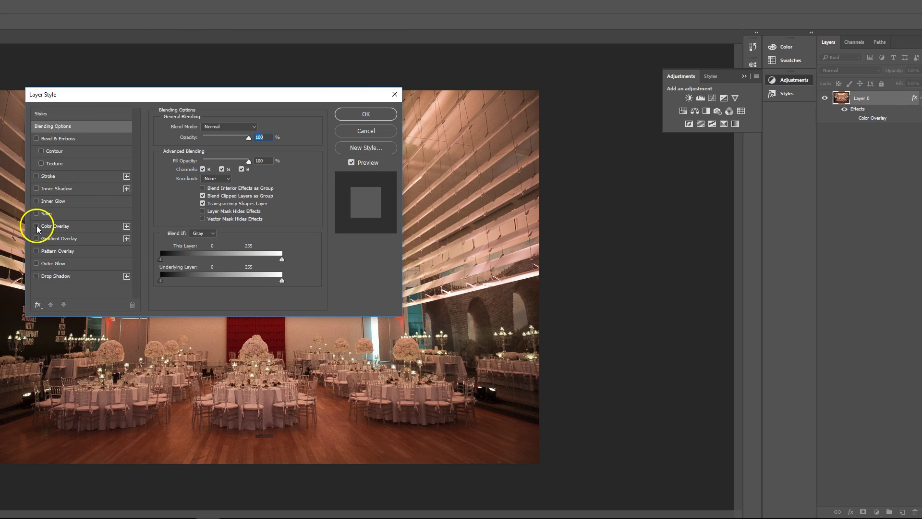
{"action": "left_click", "coordinate": [394, 96]}
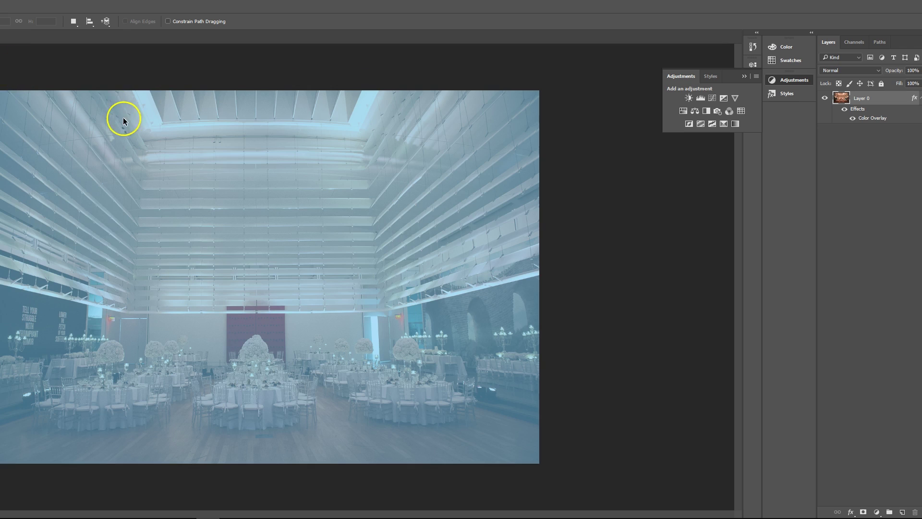
- Set the Color Overlay opacity to 0%, keeping Normal blend mode and the light blue colour
{"action": "right_click", "coordinate": [879, 98]}
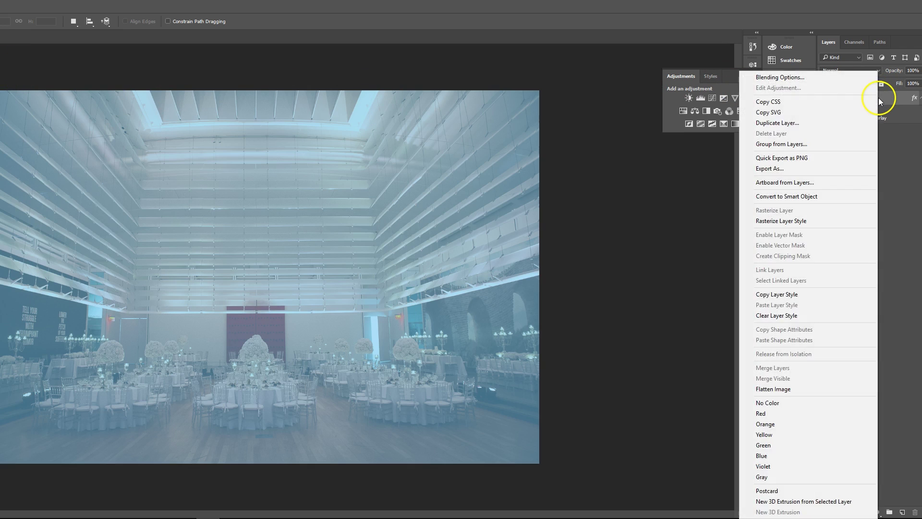
{"action": "double_click", "coordinate": [889, 99]}
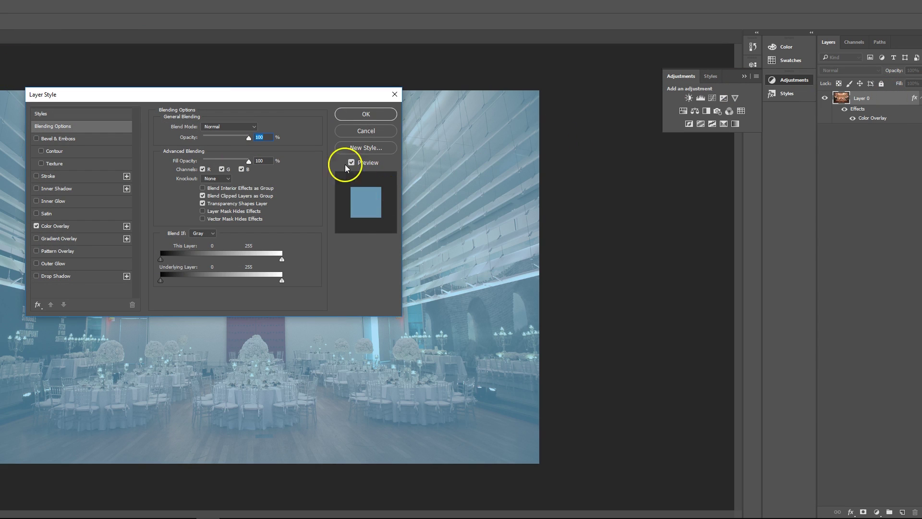
{"action": "left_click", "coordinate": [36, 225]}
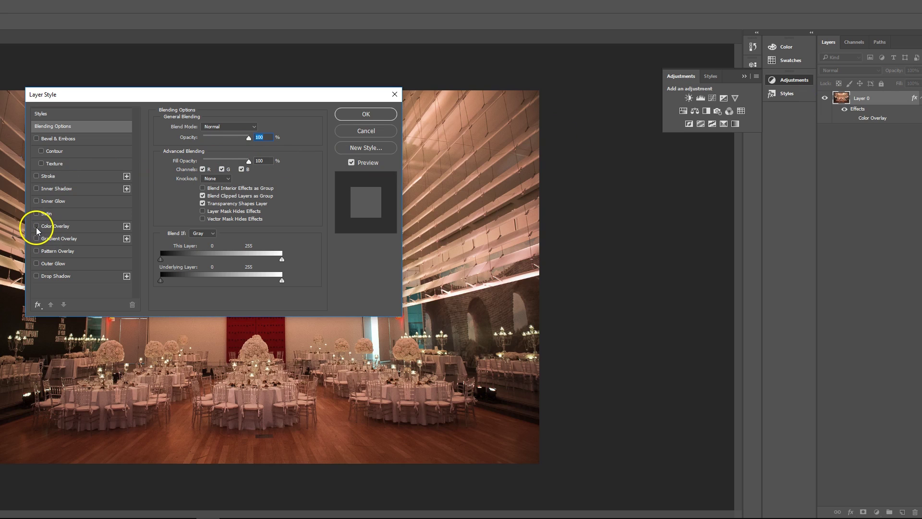
{"action": "left_click", "coordinate": [61, 229]}
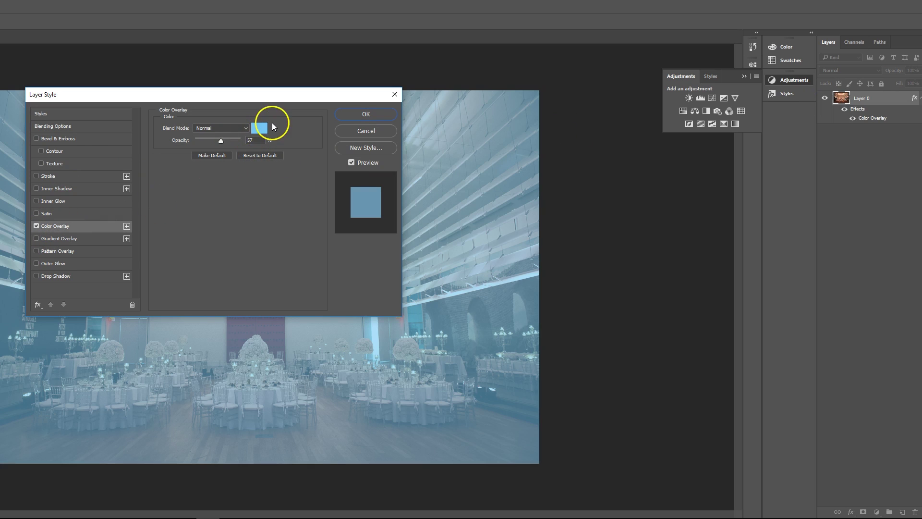
{"action": "left_click", "coordinate": [237, 128]}
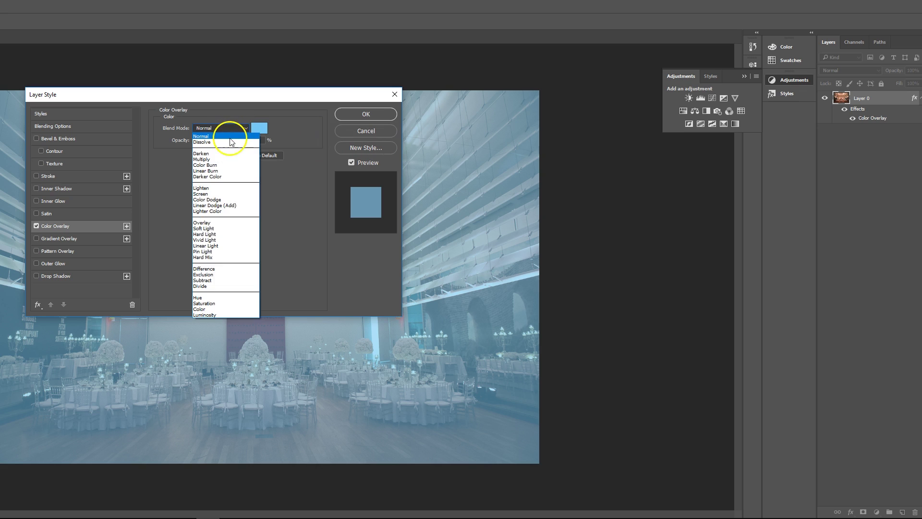
{"action": "left_click", "coordinate": [226, 139]}
{"action": "left_click", "coordinate": [257, 128]}
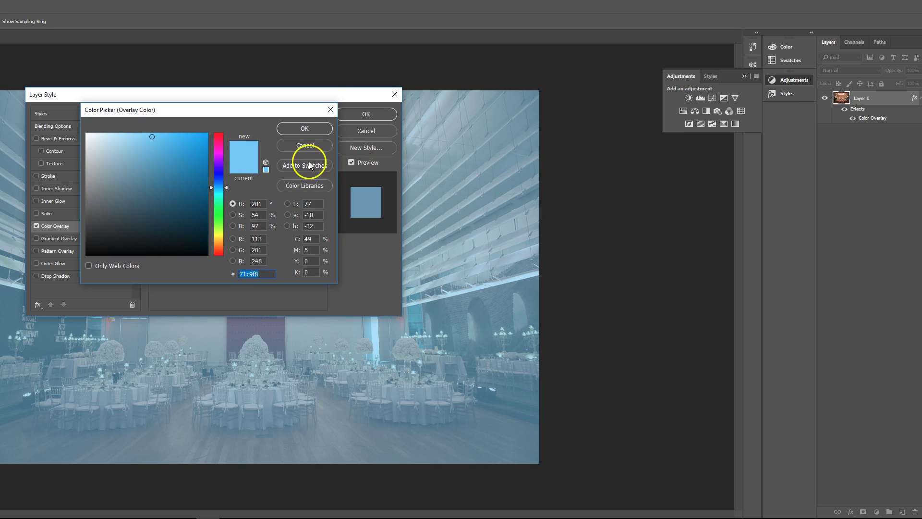
{"action": "left_click", "coordinate": [312, 129]}
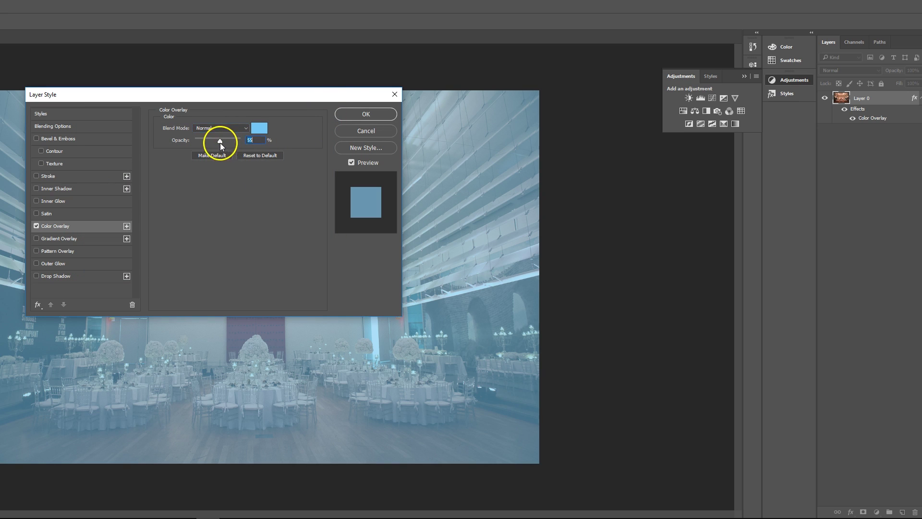
{"action": "left_click_drag", "start_coordinate": [219, 143], "coordinate": [166, 149]}
{"action": "left_click", "coordinate": [366, 114]}
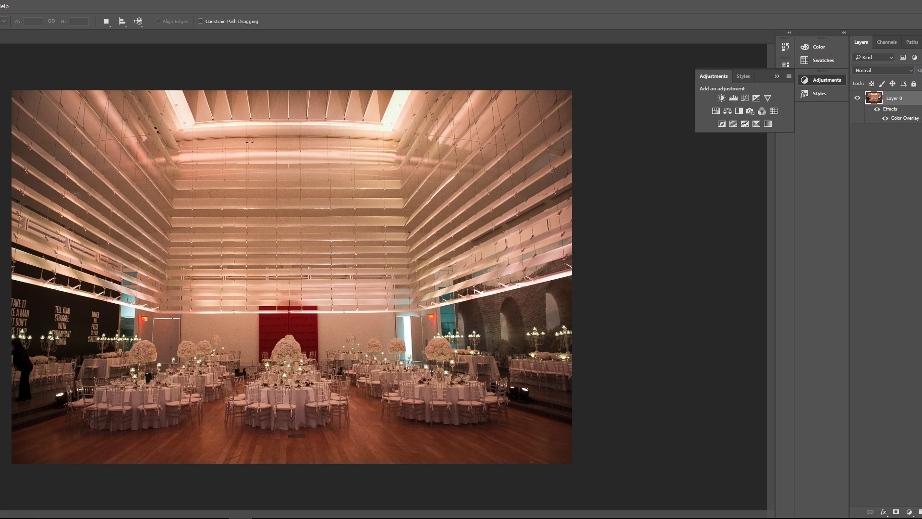
- Draw a light blue rectangle with the Rectangle tool (U) spanning the whole hall photo
{"action": "key", "text": "u"}
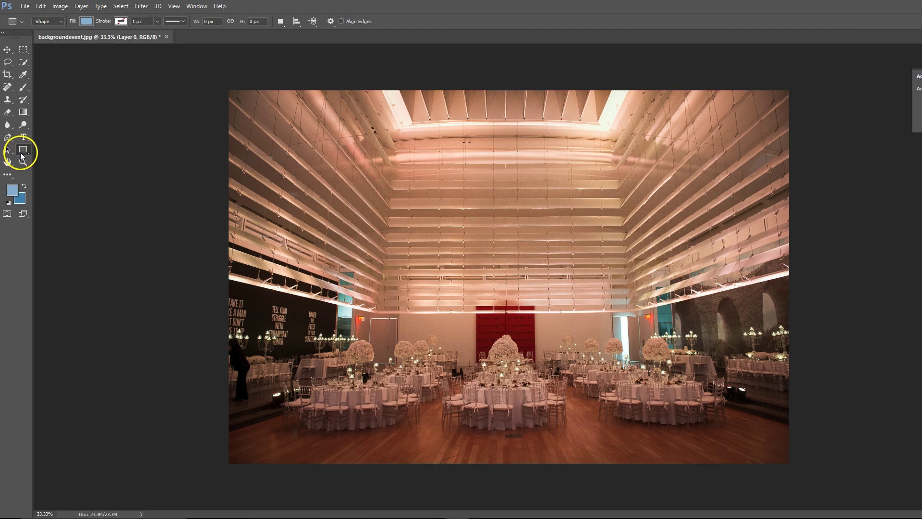
{"action": "left_click_drag", "start_coordinate": [223, 82], "coordinate": [795, 472]}
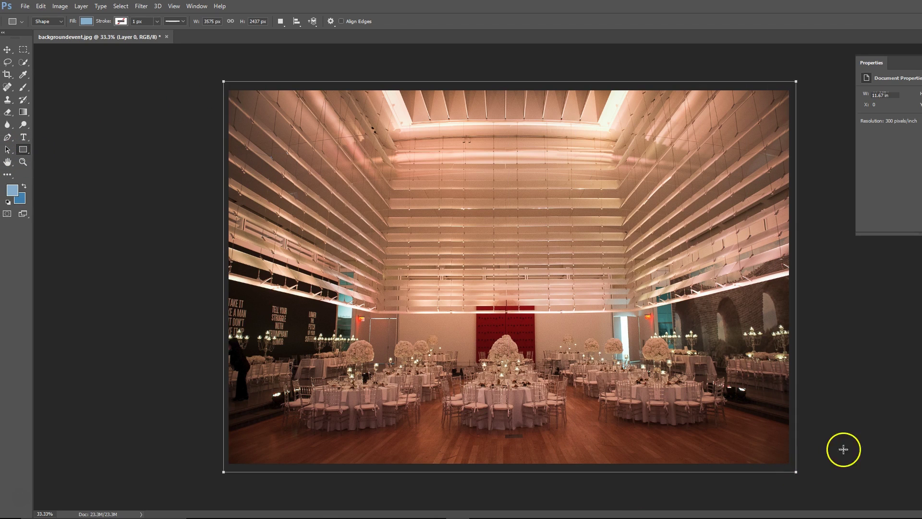
{"action": "left_click", "coordinate": [891, 111]}
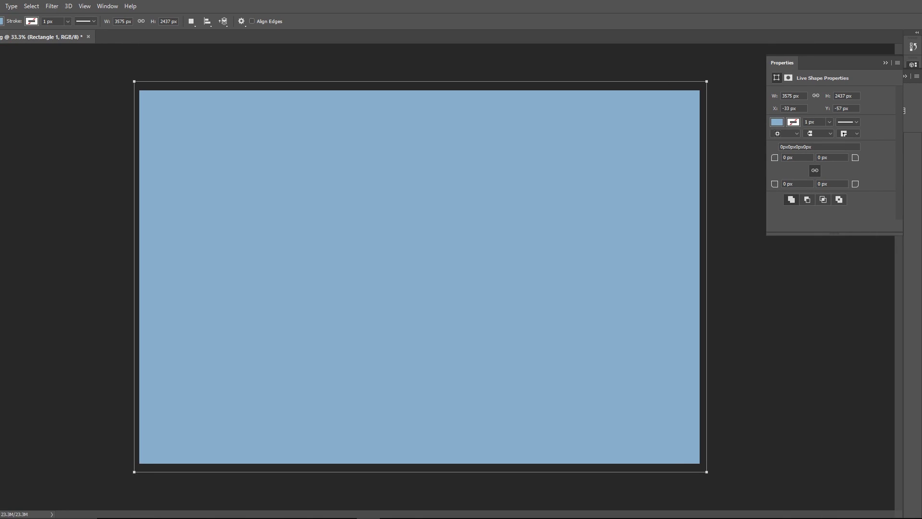
- Set Rectangle 1's fill to #71C9F8 through the Fill swatch's Color Picker
{"action": "left_click", "coordinate": [17, 22]}
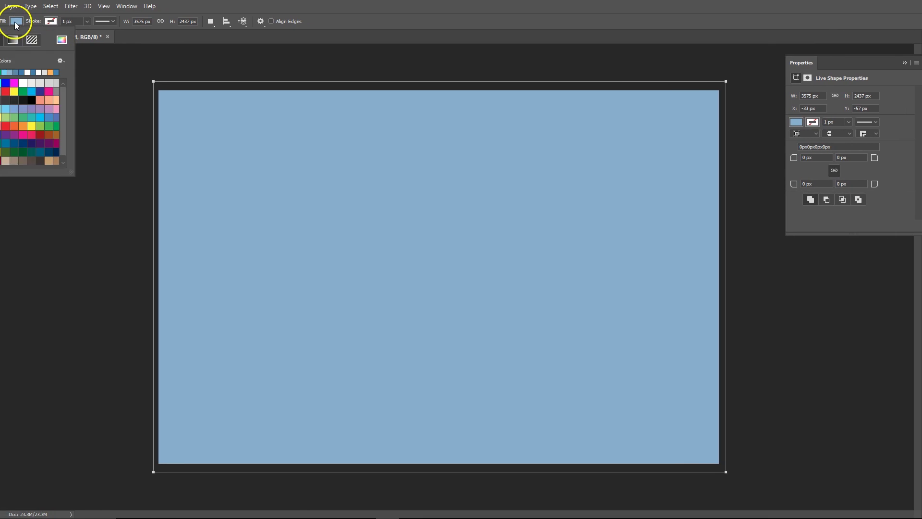
{"action": "left_click", "coordinate": [53, 39]}
{"action": "right_click", "coordinate": [439, 273]}
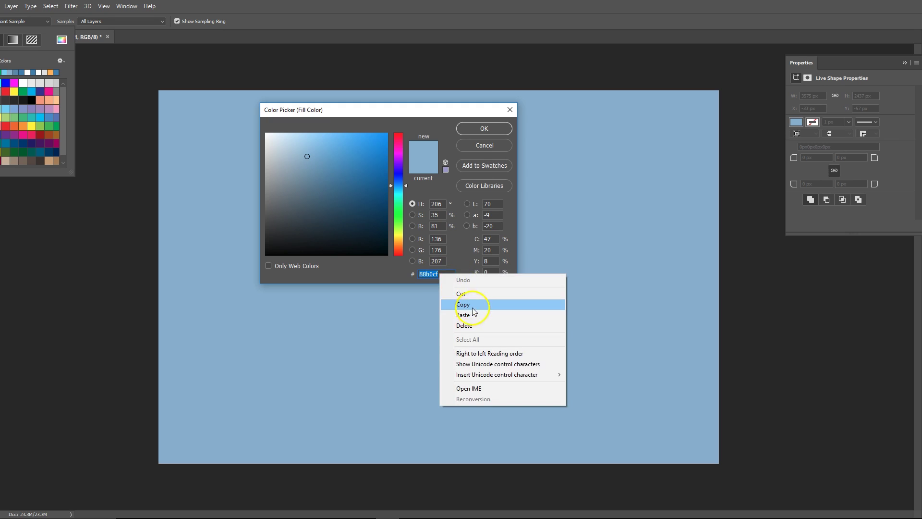
{"action": "left_click", "coordinate": [468, 315]}
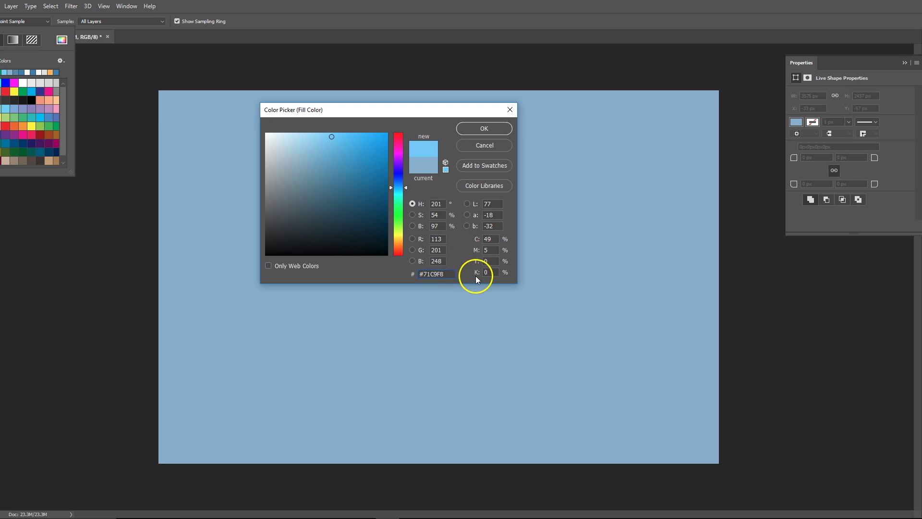
{"action": "left_click", "coordinate": [471, 130]}
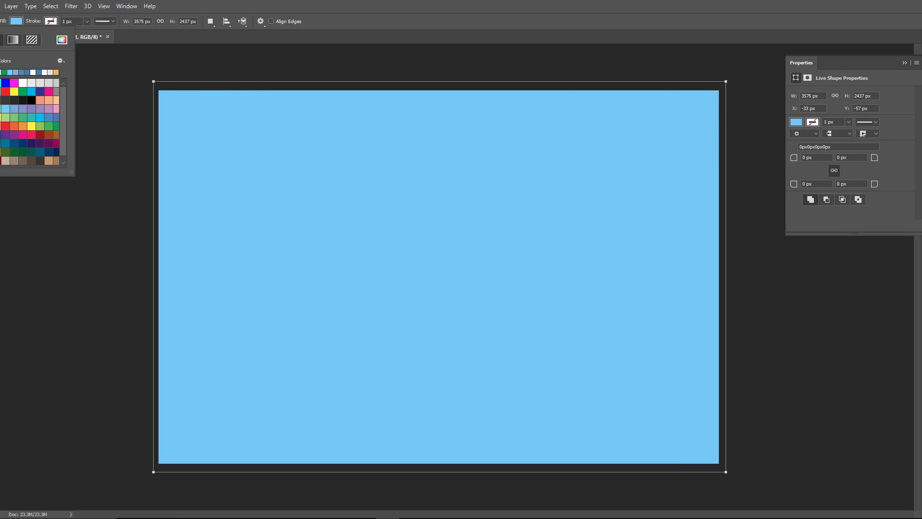
{"action": "key", "text": "Escape"}
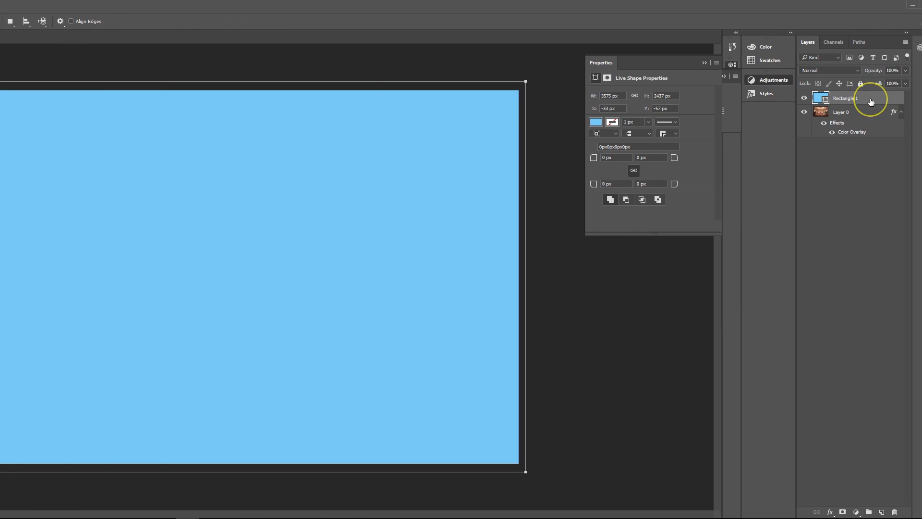
{"action": "double_click", "coordinate": [870, 101]}
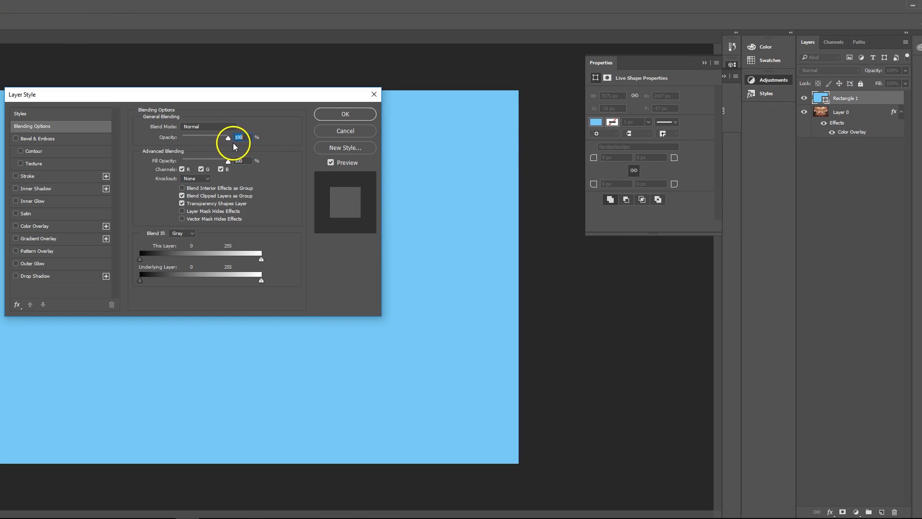
{"action": "left_click_drag", "start_coordinate": [229, 138], "coordinate": [205, 139]}
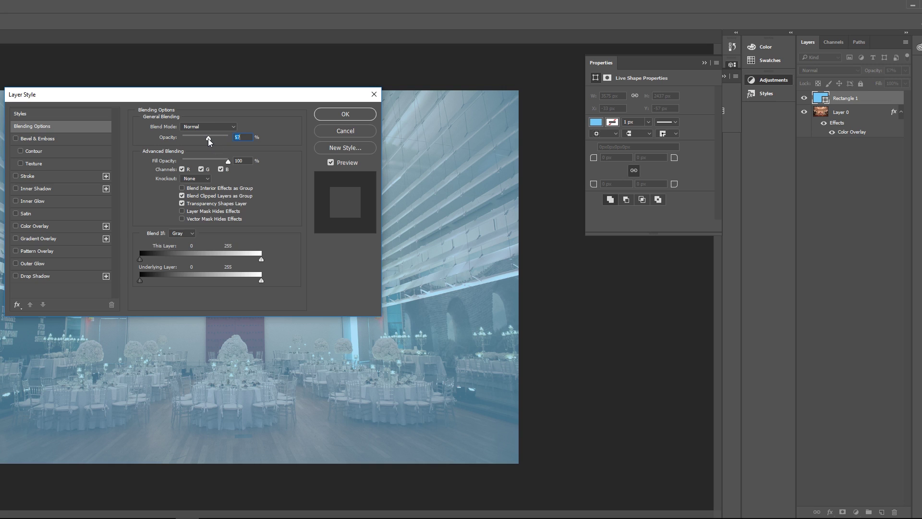
{"action": "left_click_drag", "start_coordinate": [209, 138], "coordinate": [379, 94]}
{"action": "left_click", "coordinate": [374, 94]}
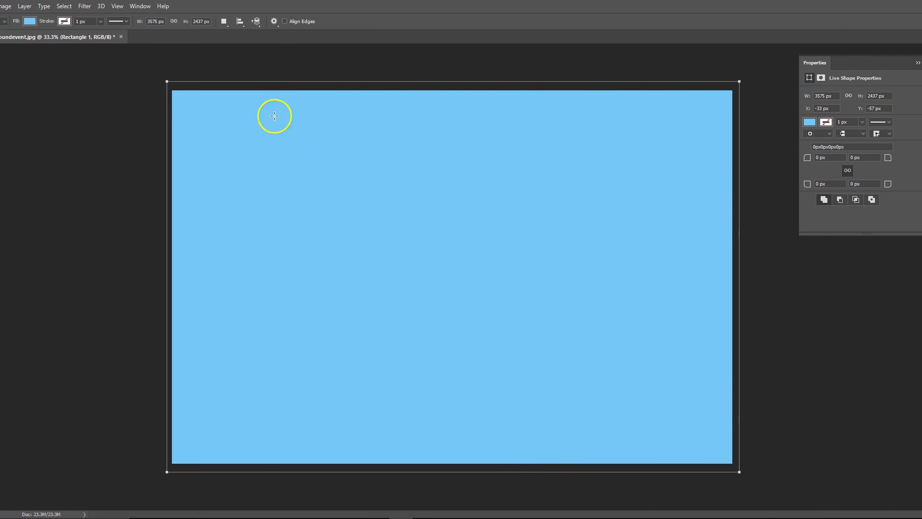
- In Layer > Layer Style > Blending Options, set Rectangle 1's opacity to about 55%
{"action": "left_click", "coordinate": [29, 7]}
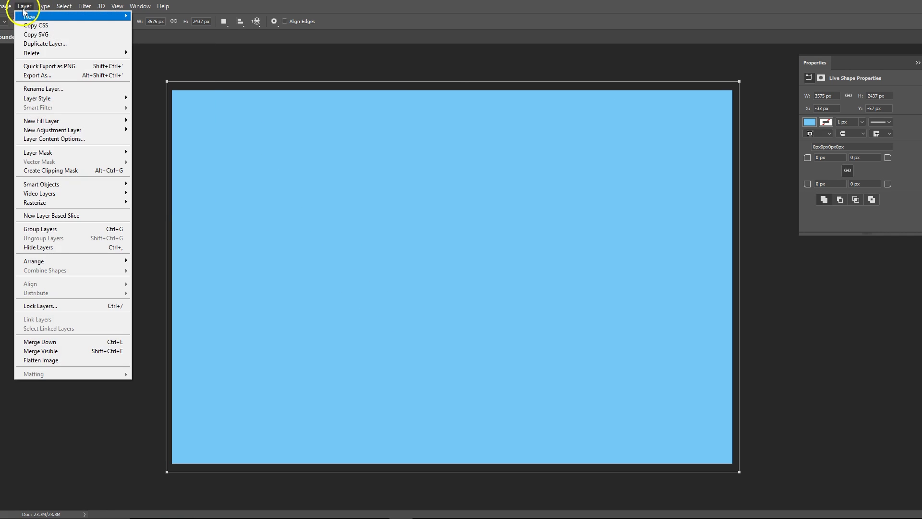
{"action": "mouse_move", "coordinate": [72, 98]}
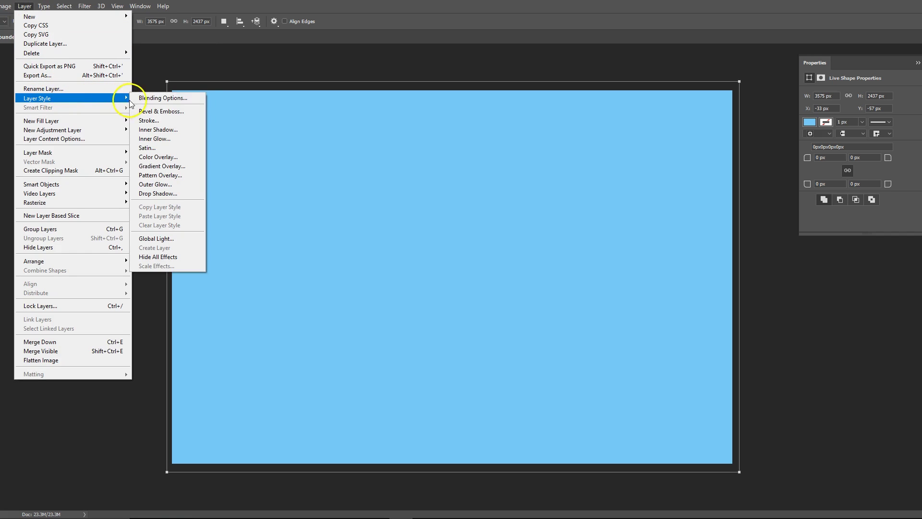
{"action": "left_click", "coordinate": [152, 99]}
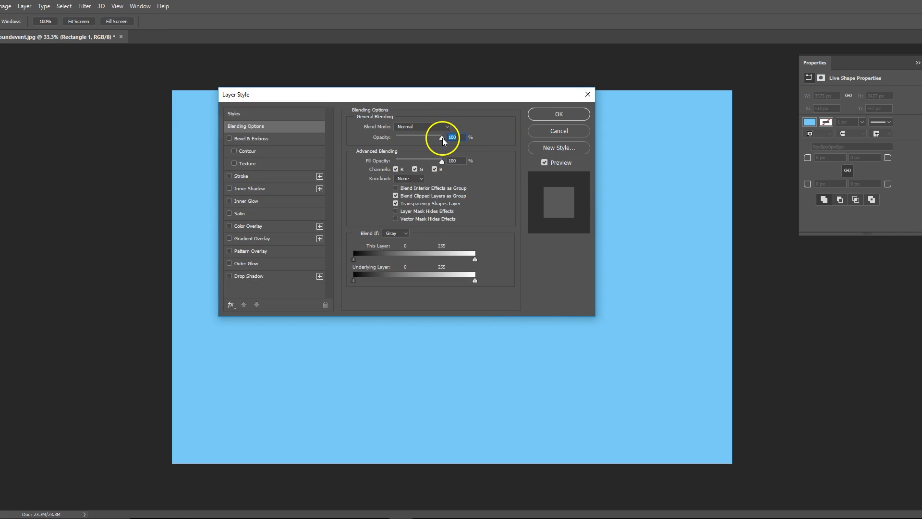
{"action": "mouse_move", "coordinate": [442, 137]}
{"action": "left_mouse_down"}
{"action": "mouse_move", "coordinate": [400, 142]}
{"action": "mouse_move", "coordinate": [453, 143]}
{"action": "left_mouse_up"}
{"action": "left_click_drag", "start_coordinate": [429, 147], "coordinate": [422, 147]}
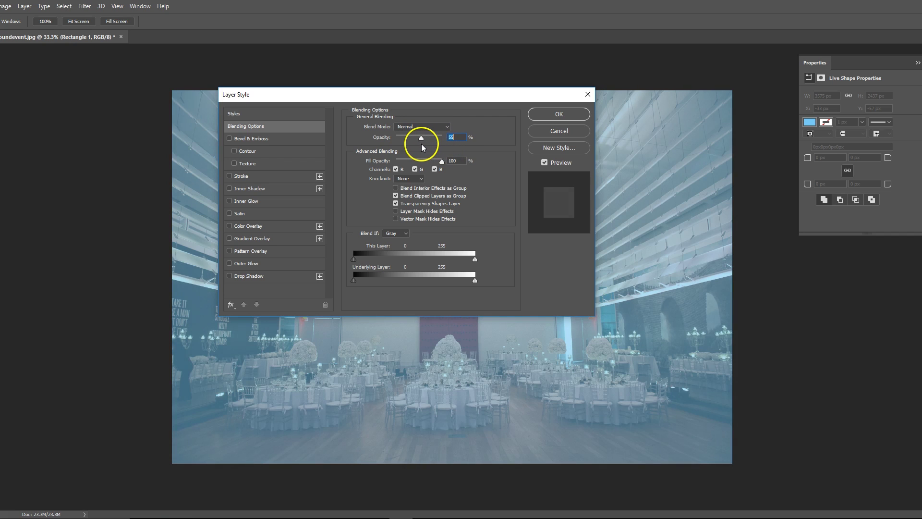